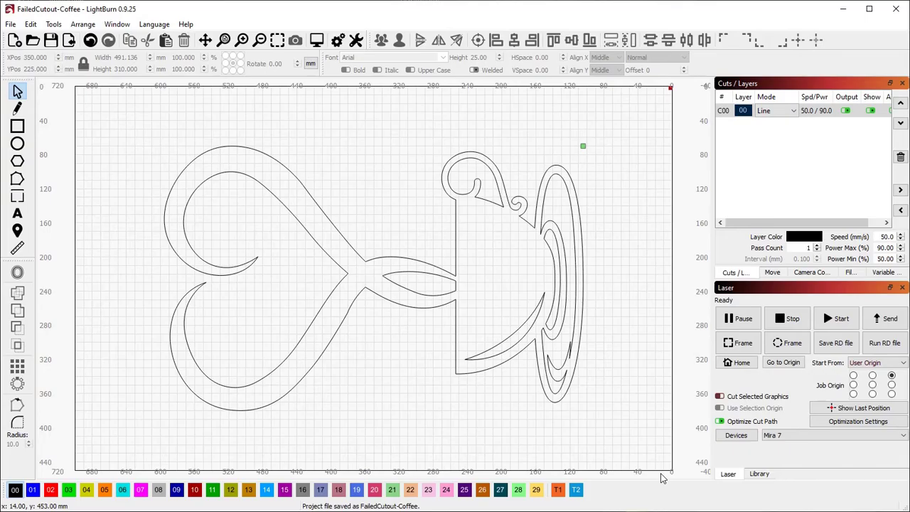
Make T2 the active tool layer and choose the Rectangle tool.
click(576, 490)
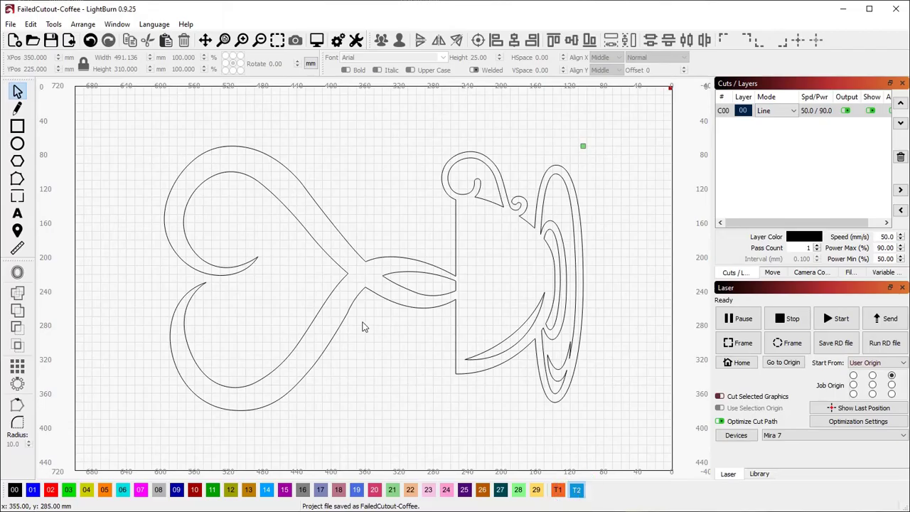
click(17, 126)
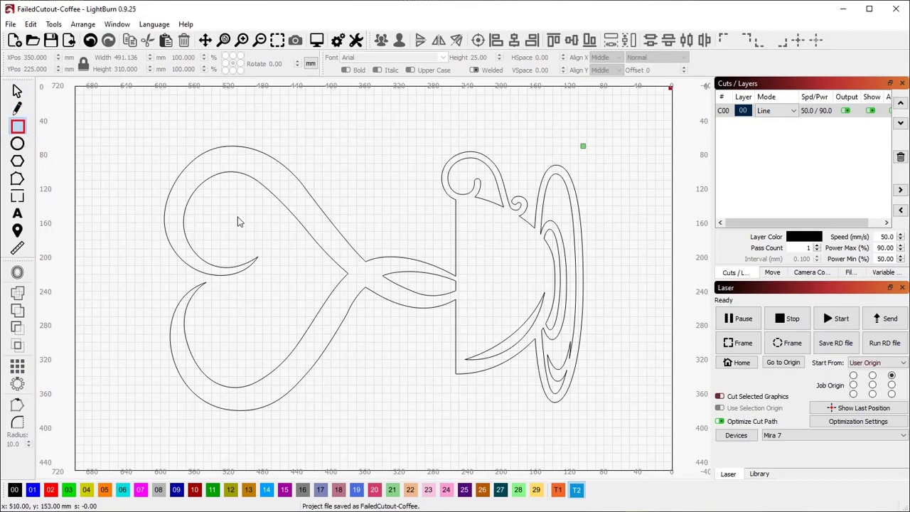
Draw a 10 × 10 mm square and centre it on the tip of the heart's inner curve.
scroll(239, 217, up, 6)
drag(238, 209, 268, 240)
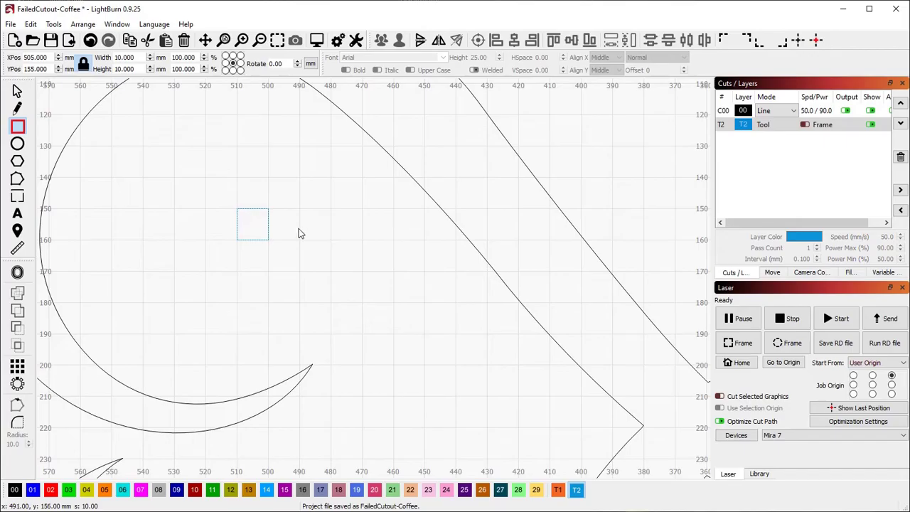
click(18, 91)
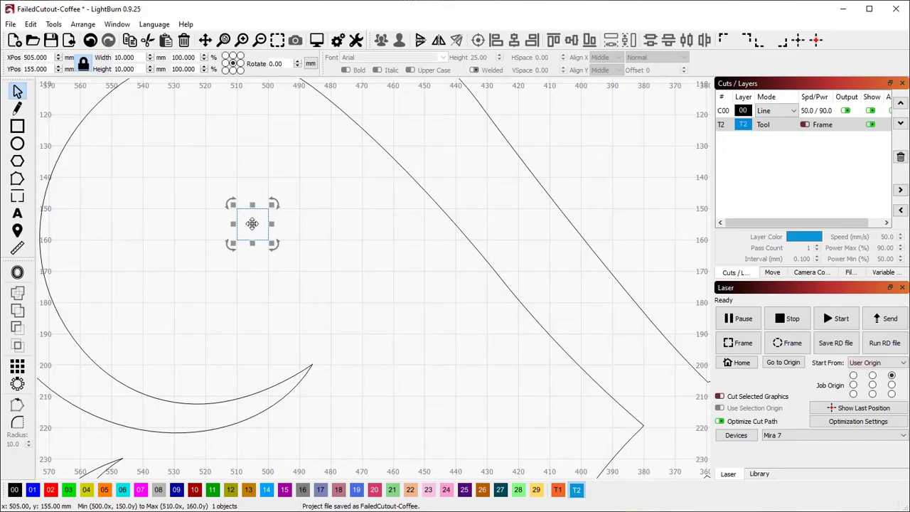
drag(253, 224, 222, 294)
scroll(287, 291, down, 4)
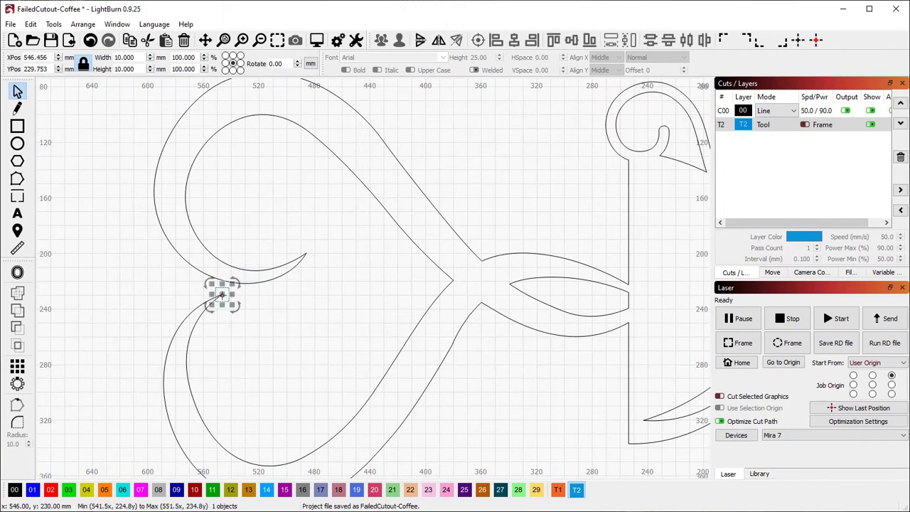
scroll(223, 295, up, 5)
scroll(231, 290, up, 6)
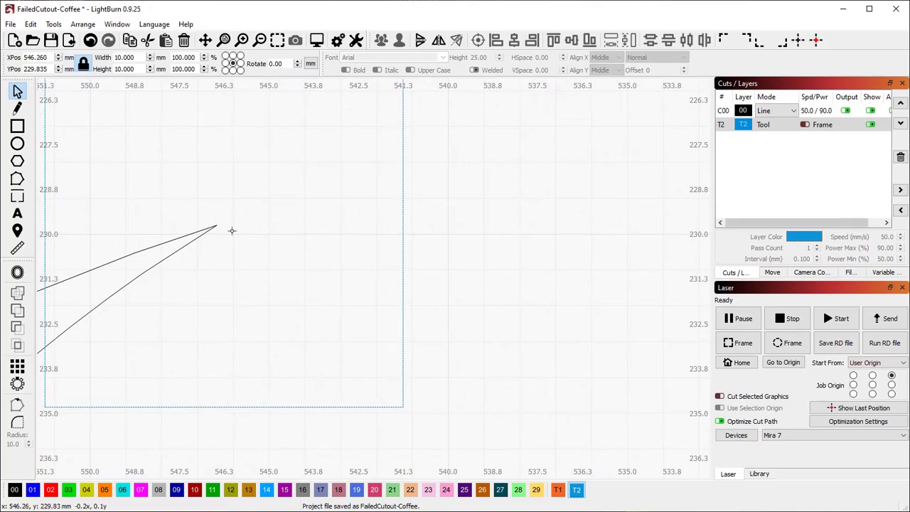
drag(408, 281, 220, 226)
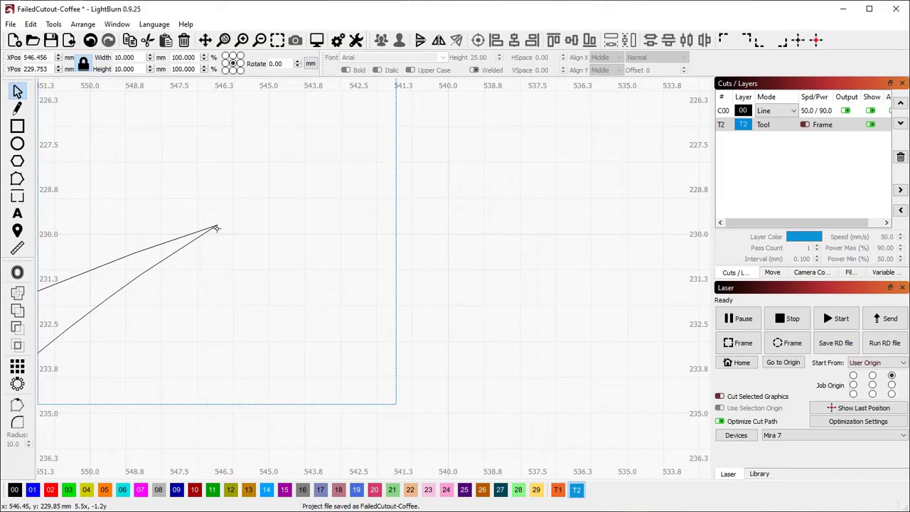
Select the whole design and rotate it slightly around the heart-tip marker, pivoting from the cup.
key(ctrl+shift+a)
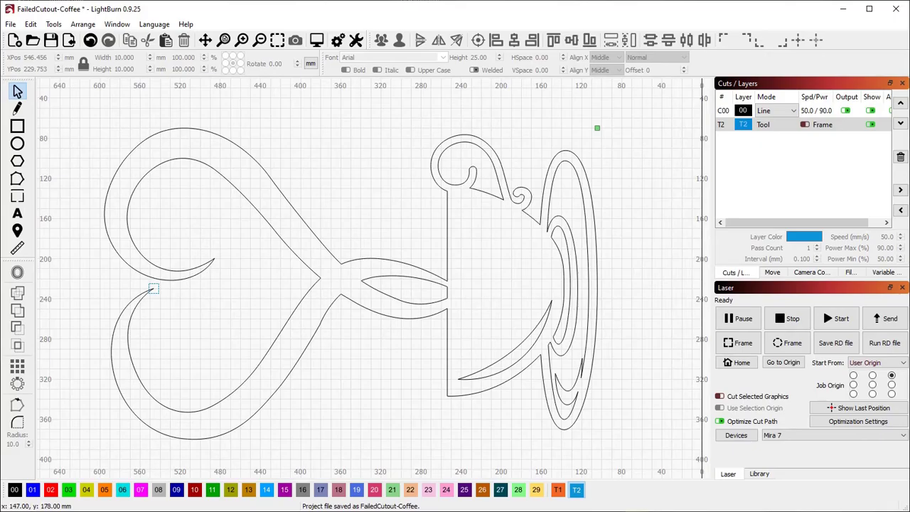
key(ctrl+a)
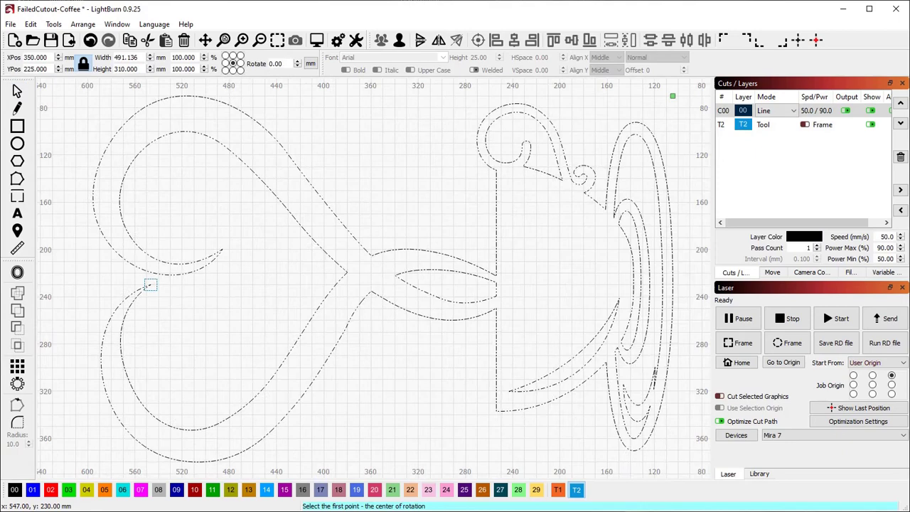
scroll(152, 286, up, 1)
click(150, 284)
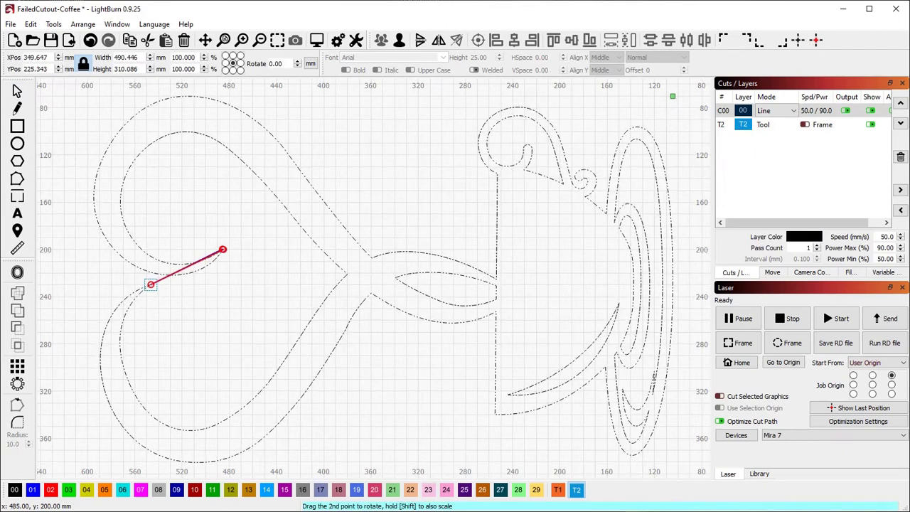
drag(223, 248, 221, 248)
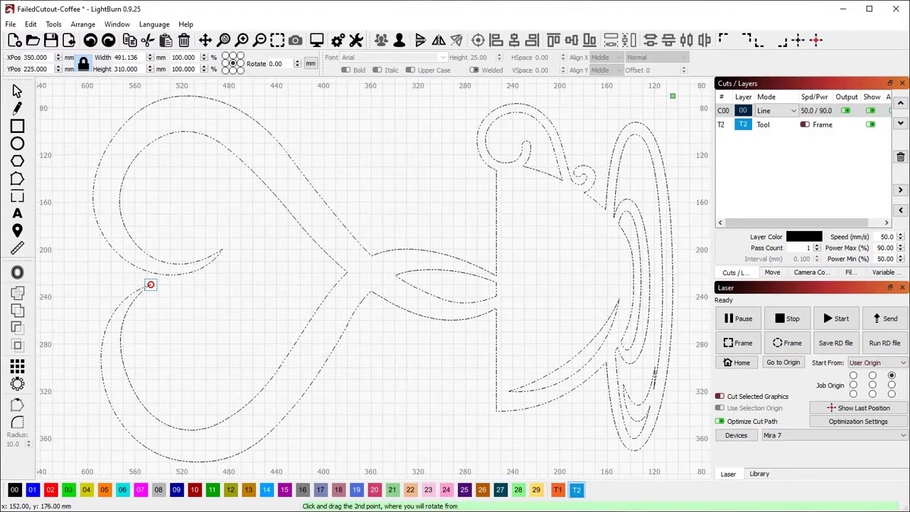
drag(618, 224, 617, 224)
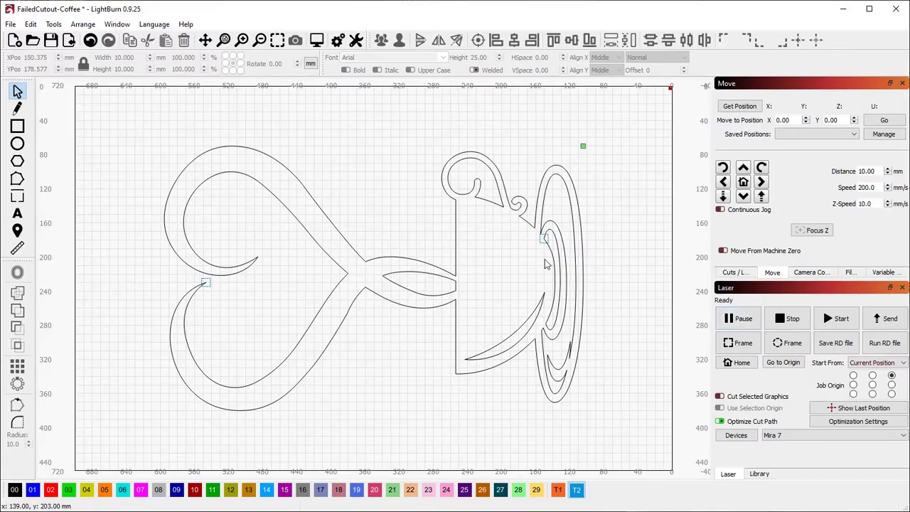
Open the Print and Cut Wizard and move it clear of the cup design.
click(53, 25)
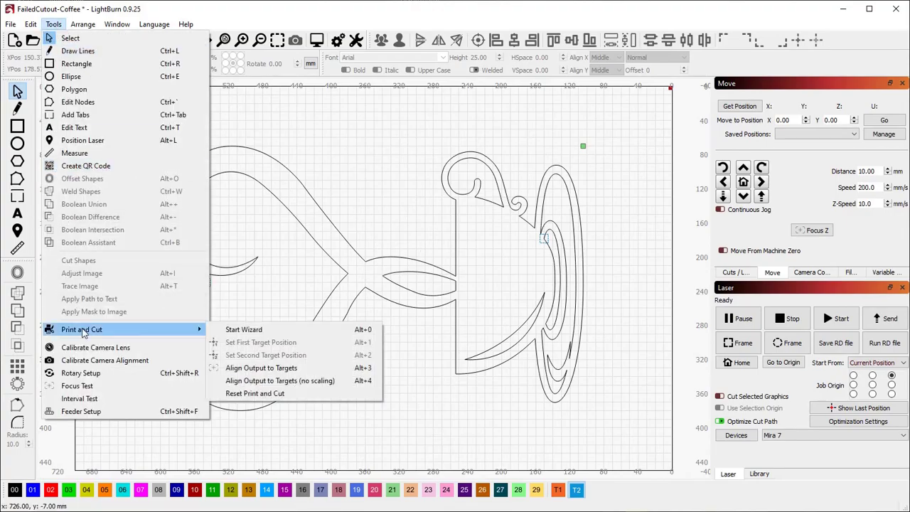
click(235, 332)
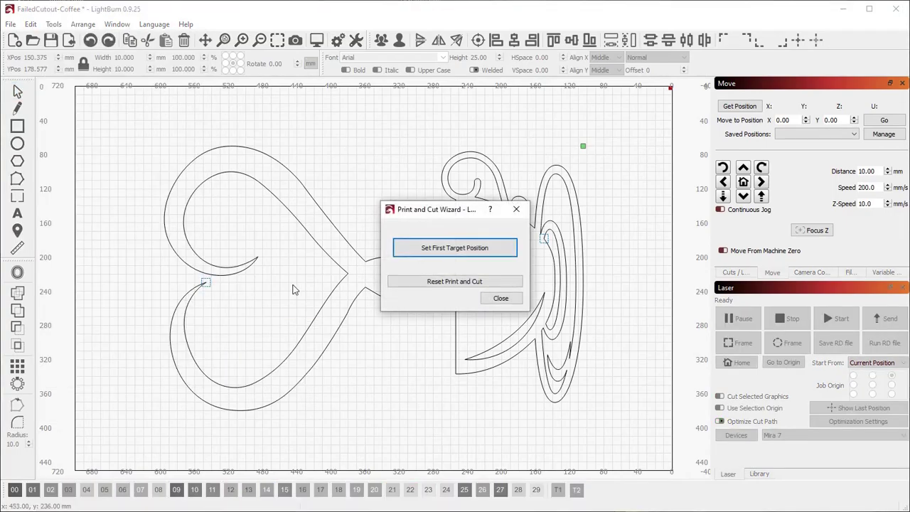
drag(443, 209, 359, 106)
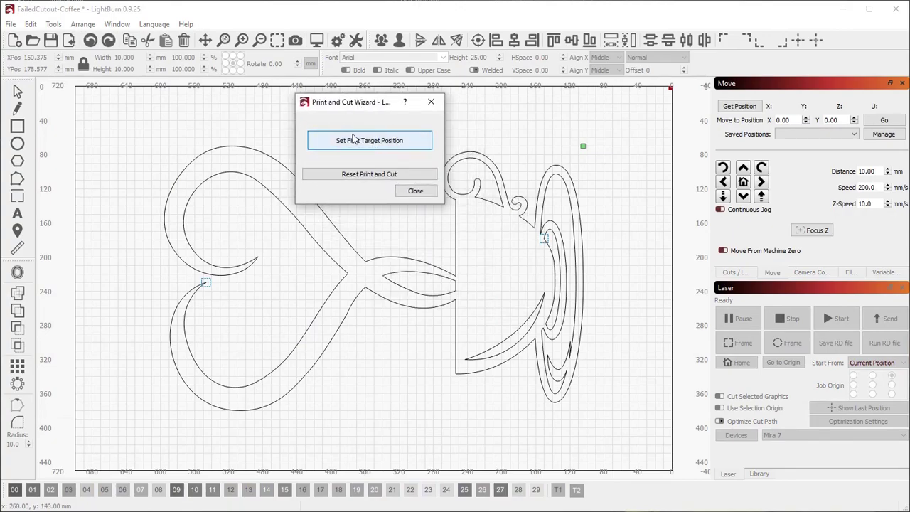
Record the cup's target mark as the first target position.
click(390, 148)
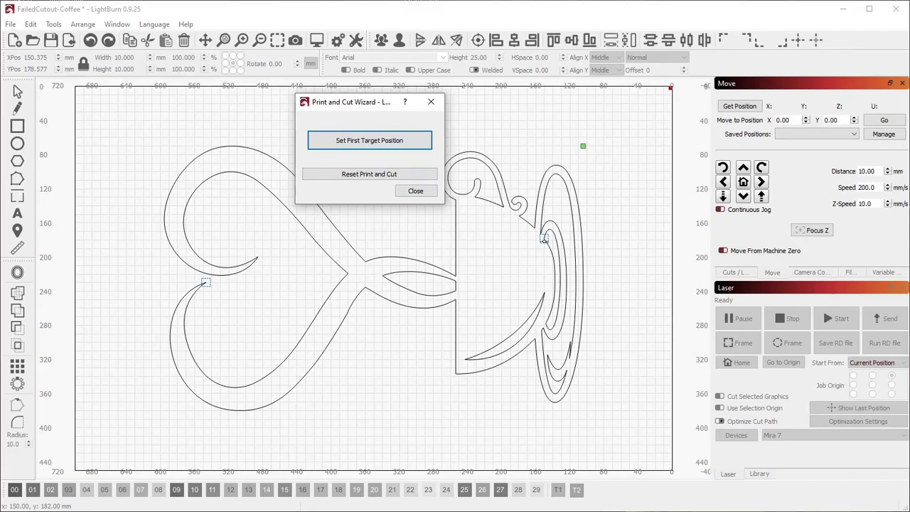
click(543, 240)
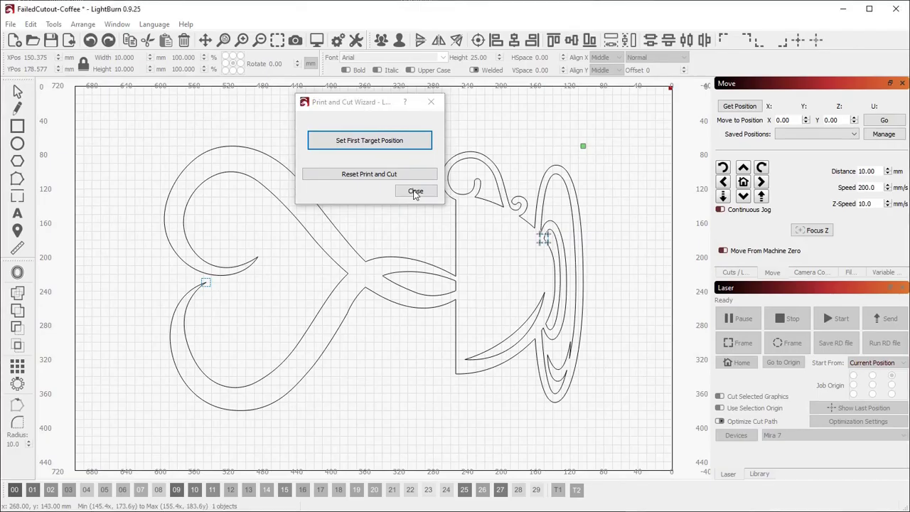
click(388, 144)
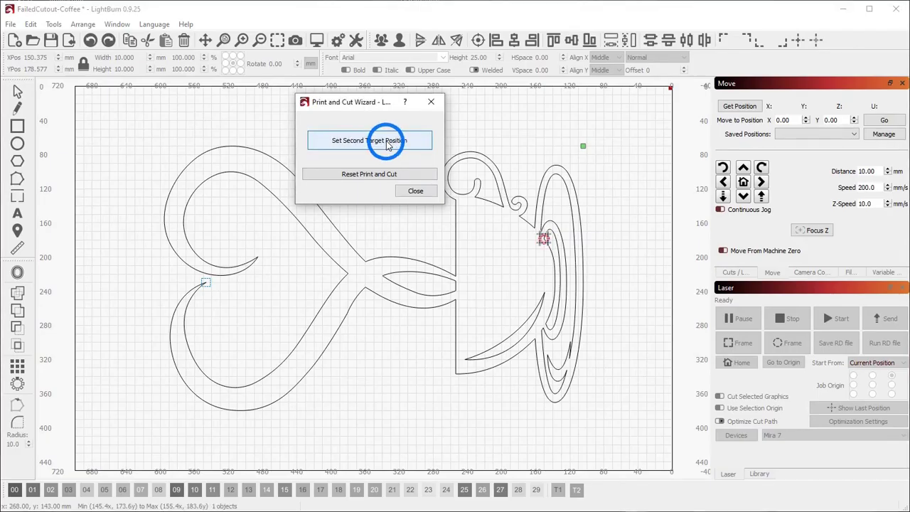
scroll(545, 242, up, 6)
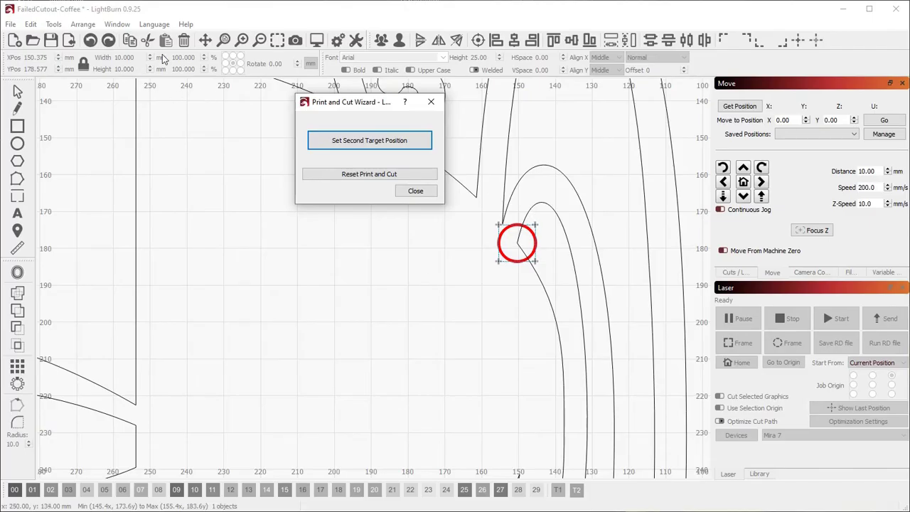
scroll(528, 246, down, 6)
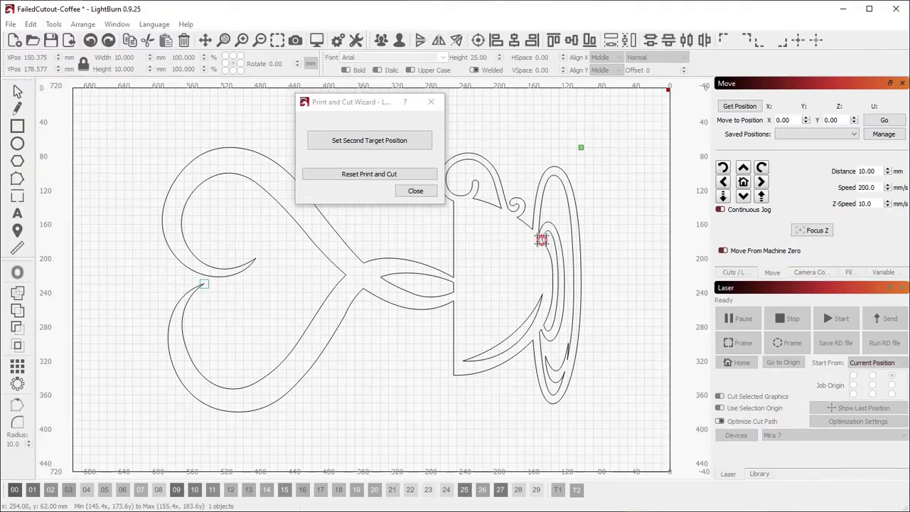
Record the small marker at the heart's lower left as the second target position.
scroll(199, 284, up, 5)
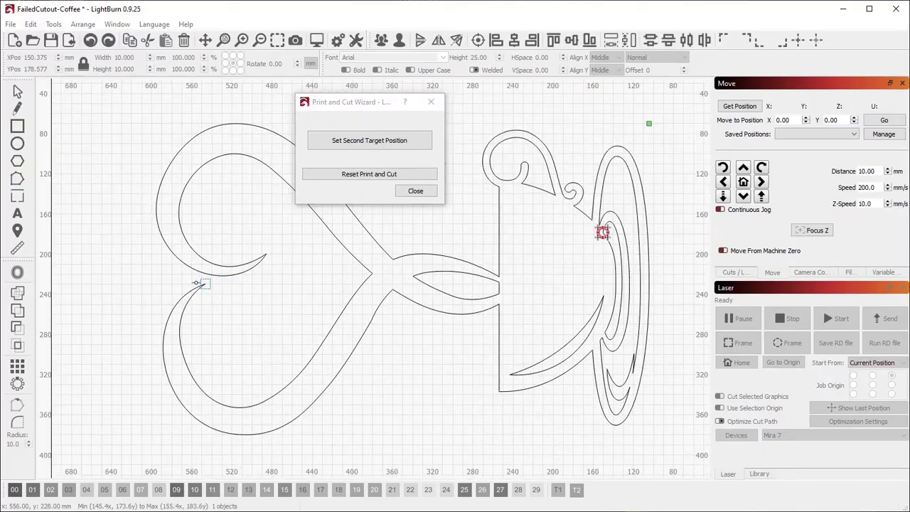
click(226, 297)
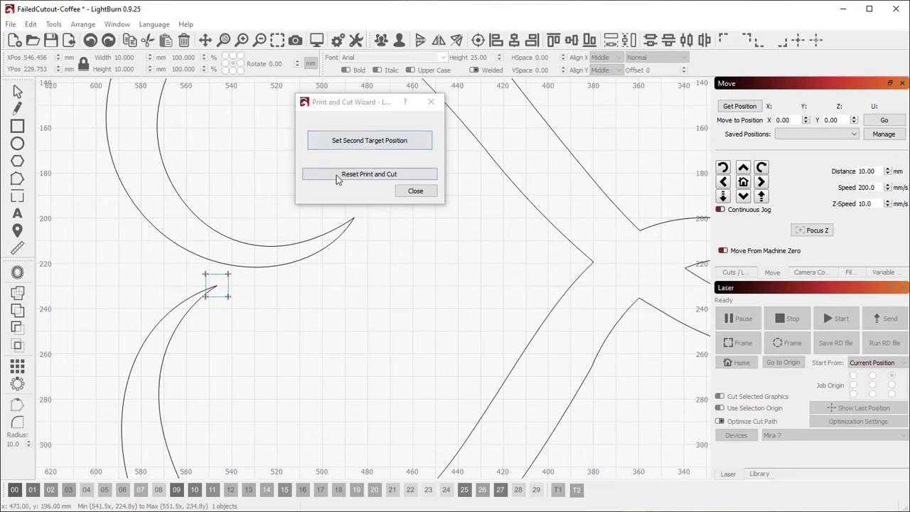
click(366, 142)
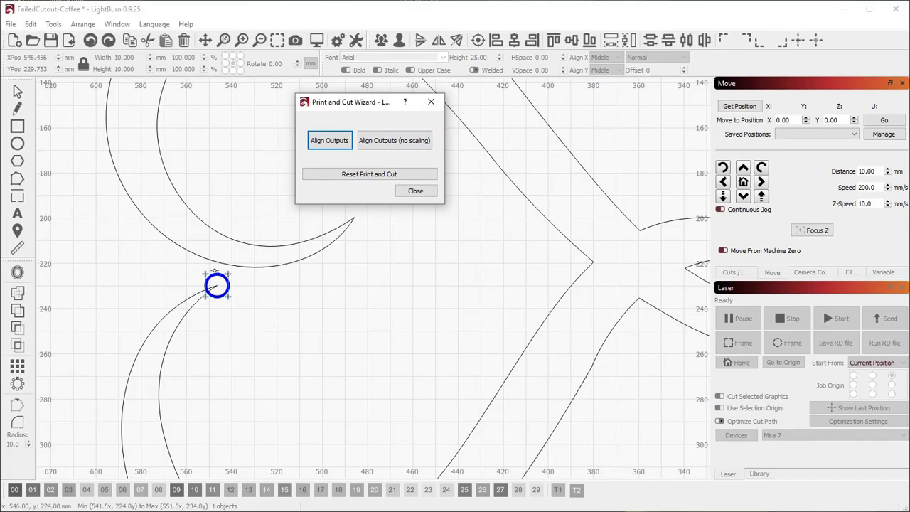
scroll(182, 293, down, 3)
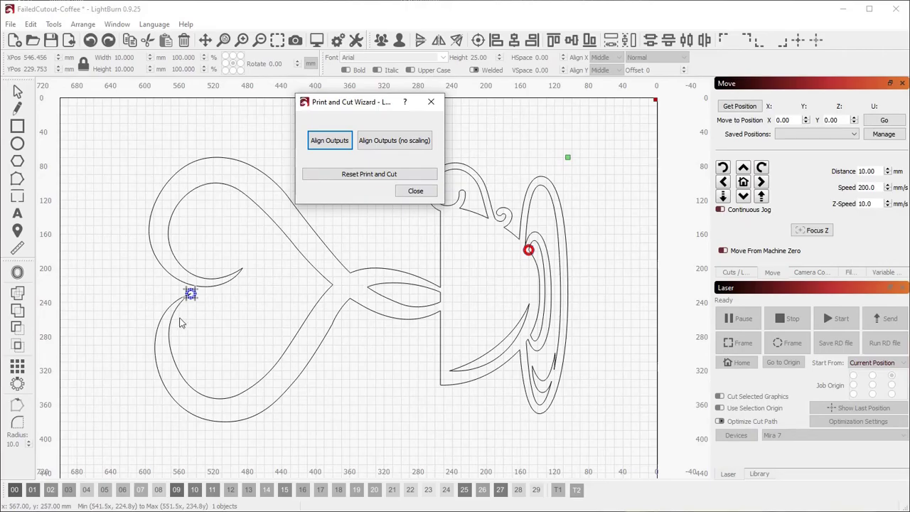
scroll(258, 192, down, 1)
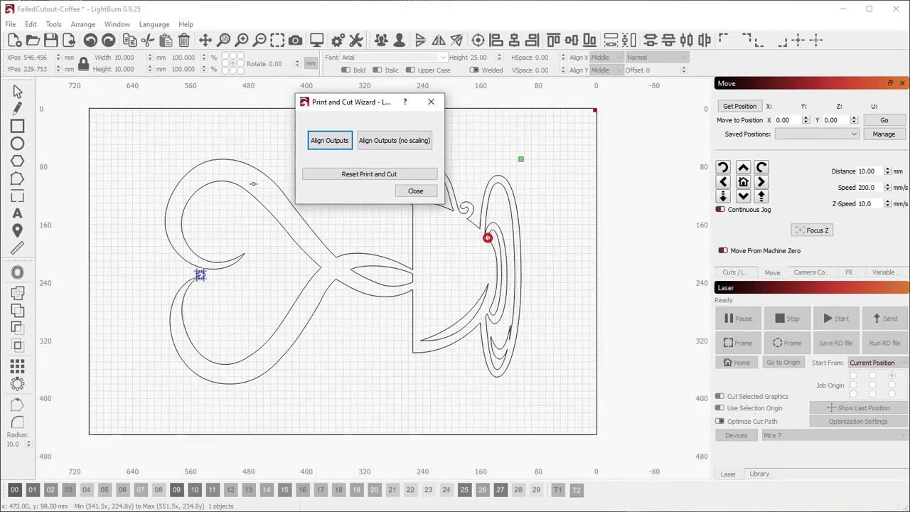
scroll(260, 253, up, 1)
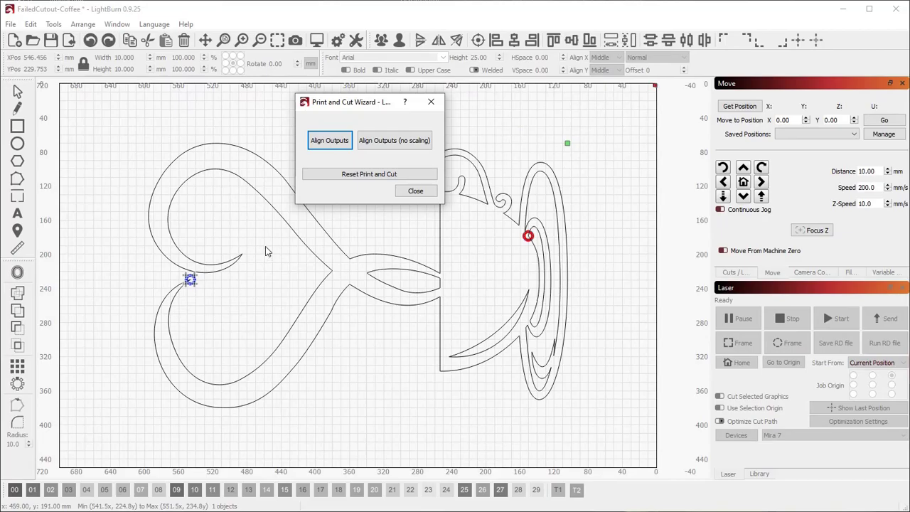
Align outputs to both targets with no scaling, then clear the selection.
click(398, 141)
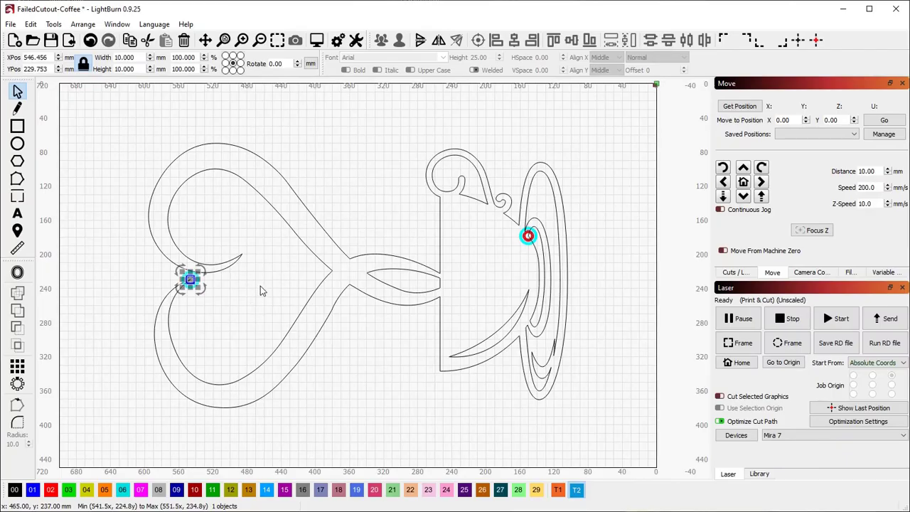
click(208, 286)
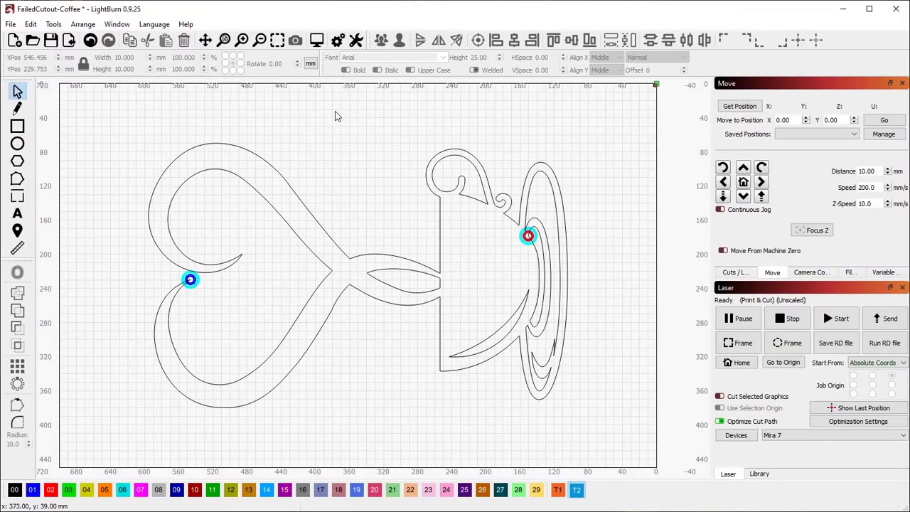
click(317, 41)
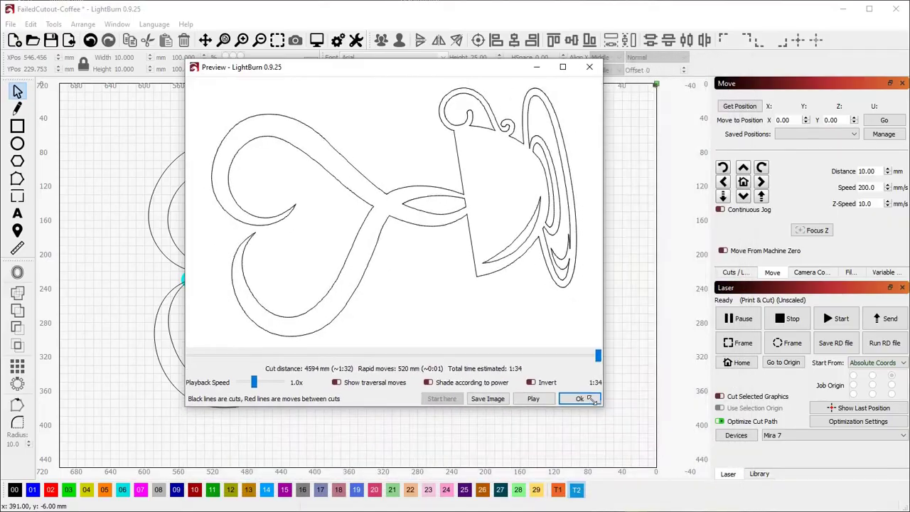
drag(376, 80, 651, 155)
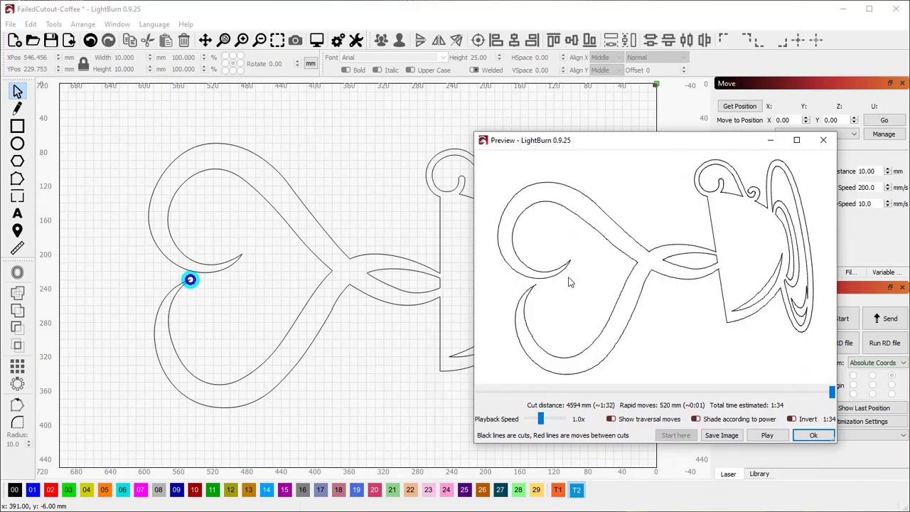
drag(622, 156, 349, 130)
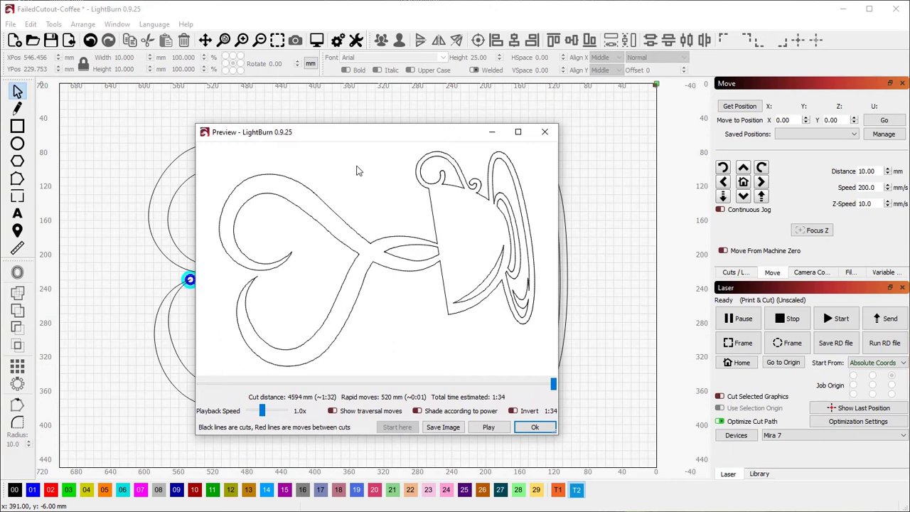
click(527, 419)
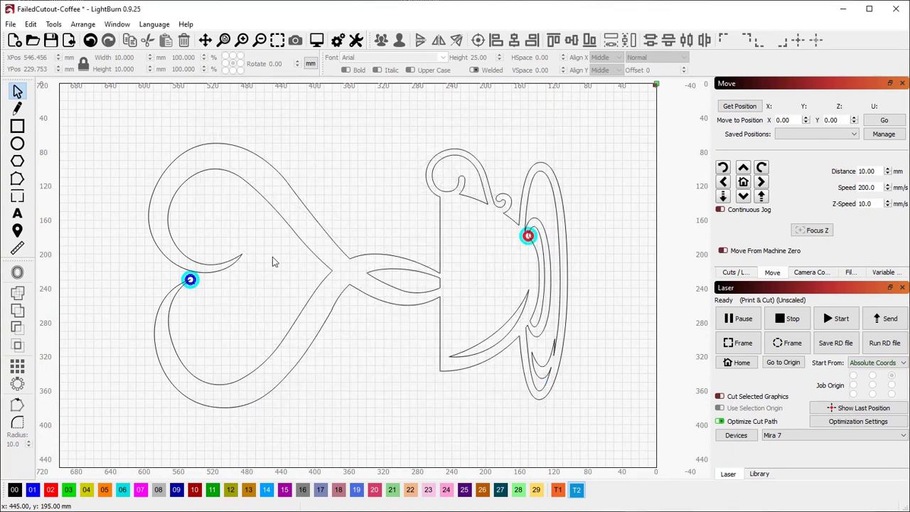